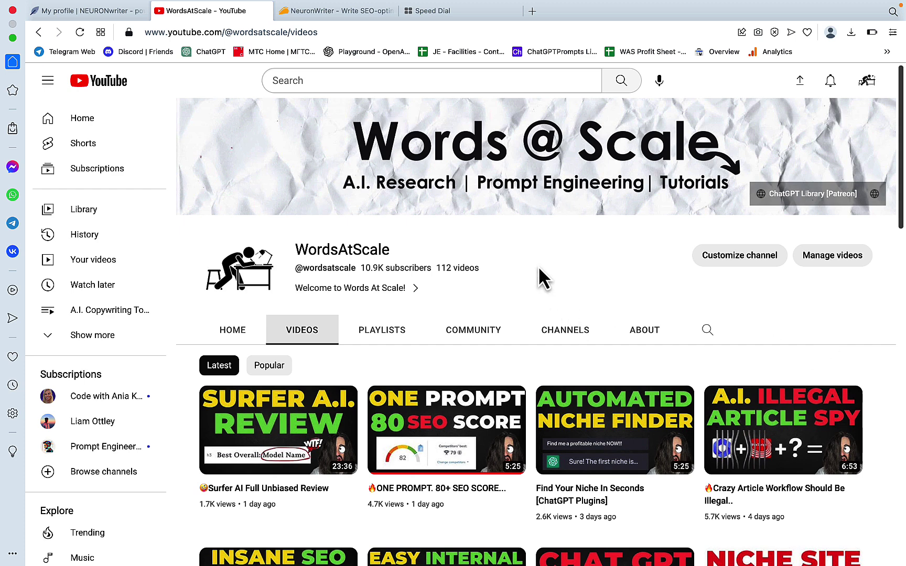
- Switch to the NeuronWriter profile page showing the lifetime subscription and 2564/105000 AI credits used
left_click(105, 14)
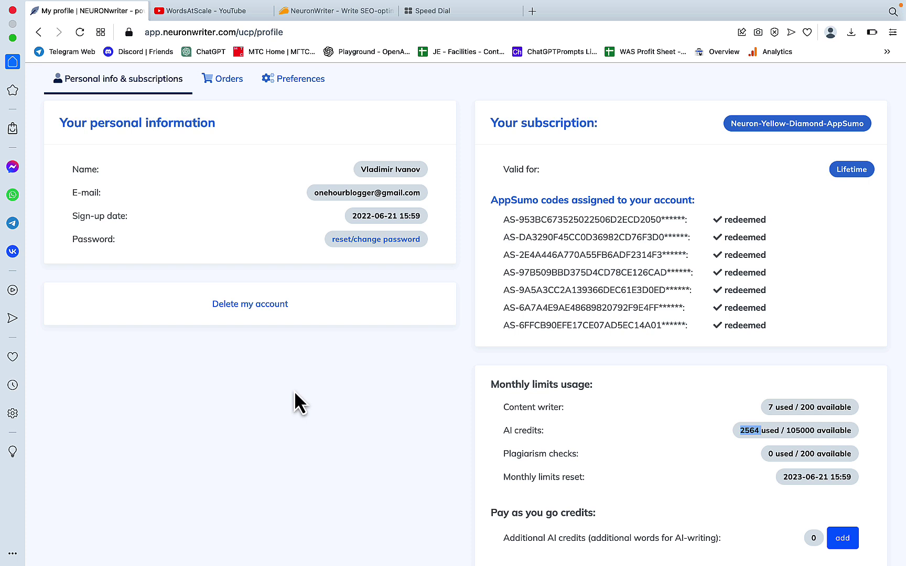
- Open the AppSumo NeuronWriter deal and select the Multiple plan's $207 price
left_click(376, 13)
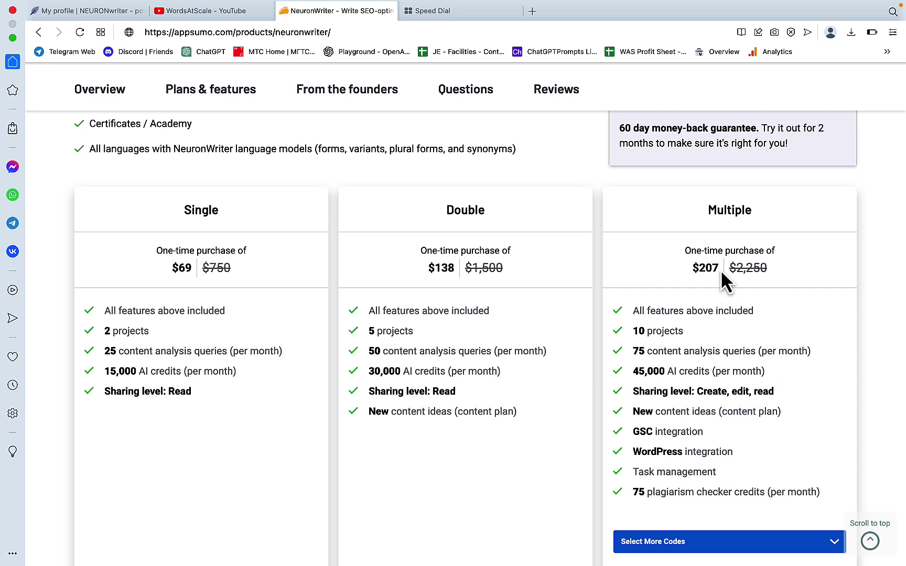
left_click_drag(721, 269, 691, 267)
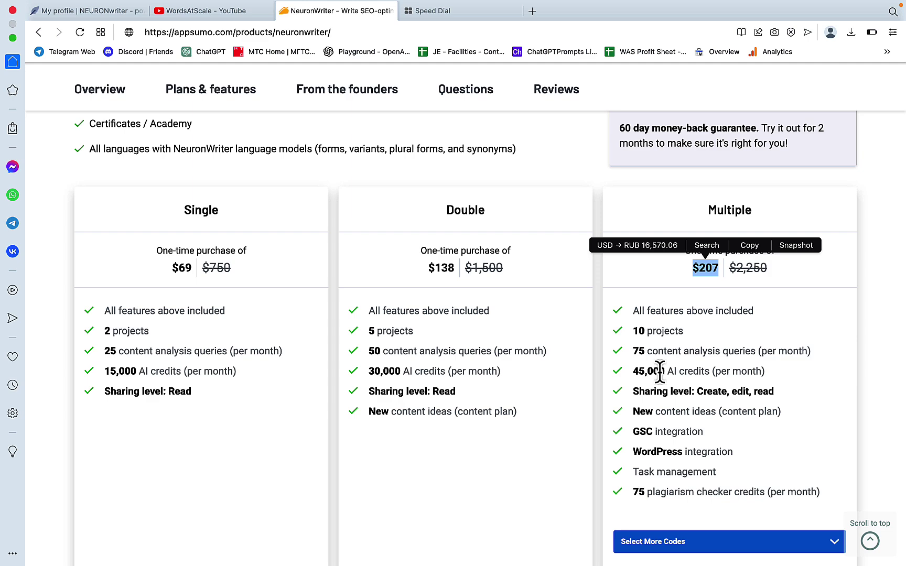
- Calculate 207/45000 = 0.0046 per credit in the address bar, copy it, and return to AppSumo
left_click(474, 11)
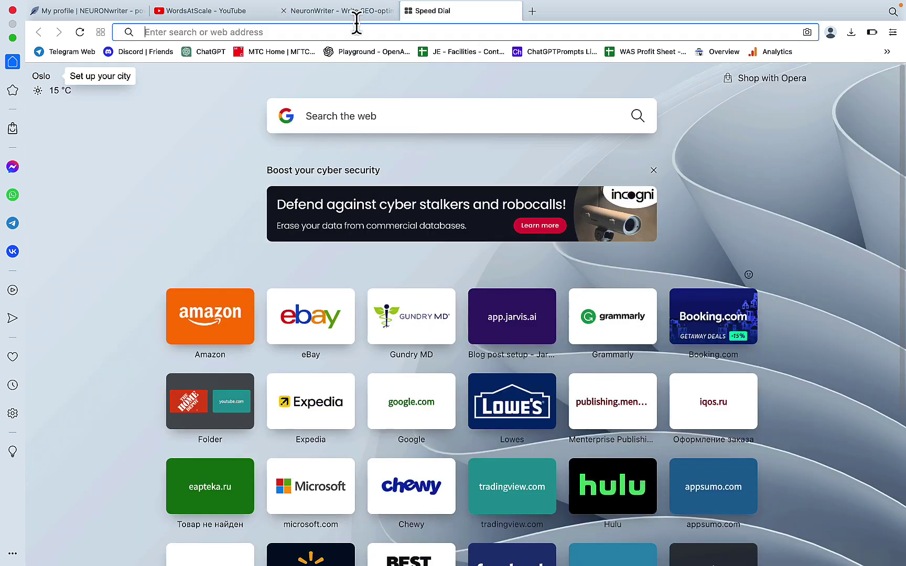
type("20")
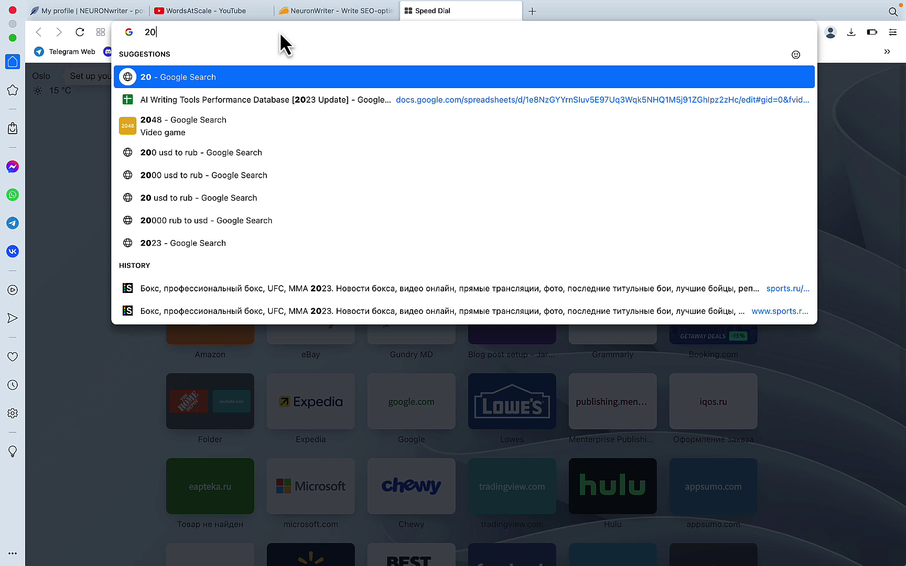
type("7/4")
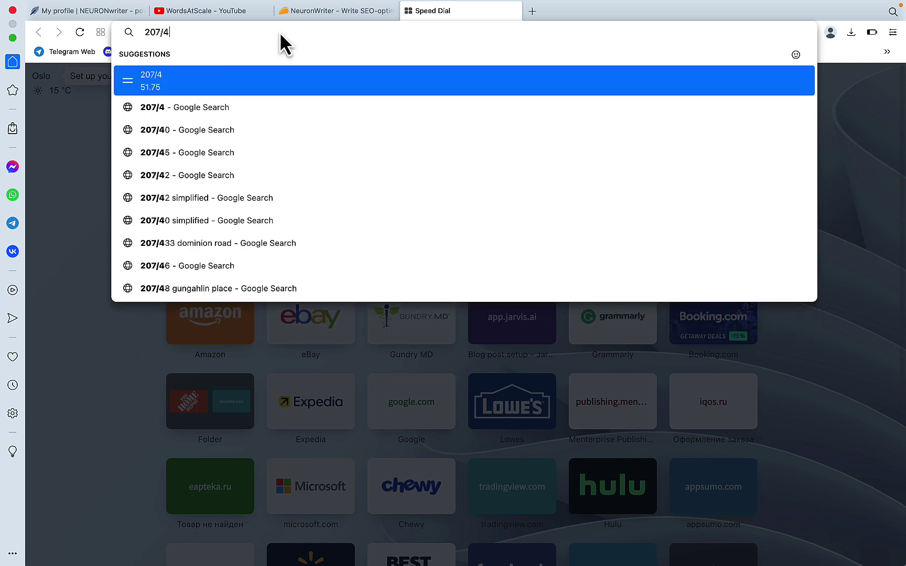
type("5000")
key("Return")
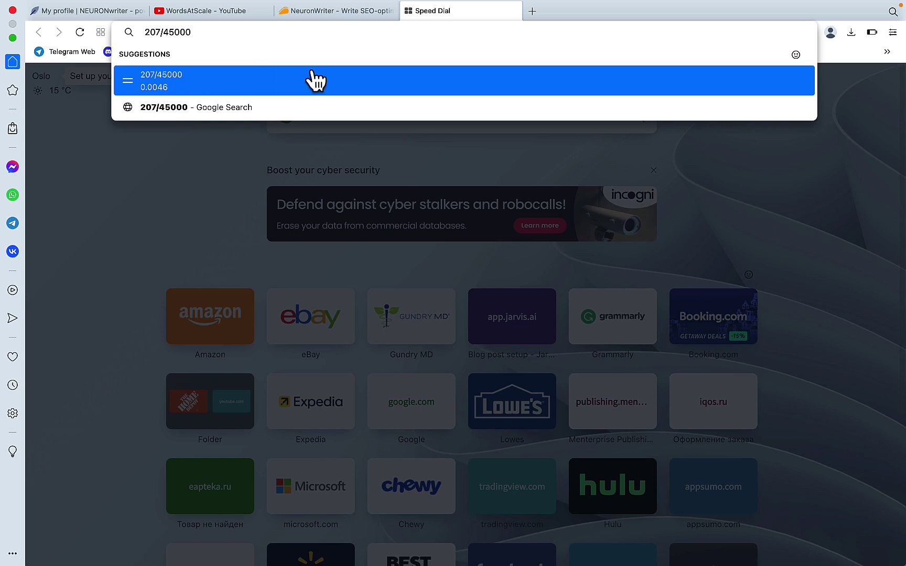
left_click(286, 12)
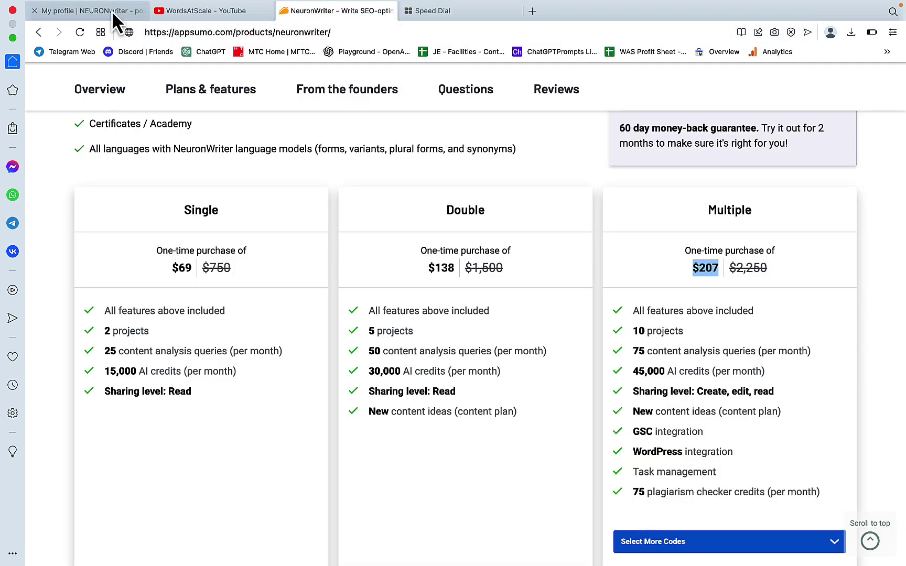
- On the profile page, select the '7 used' queries and '2564' used AI credits figures
left_click(112, 13)
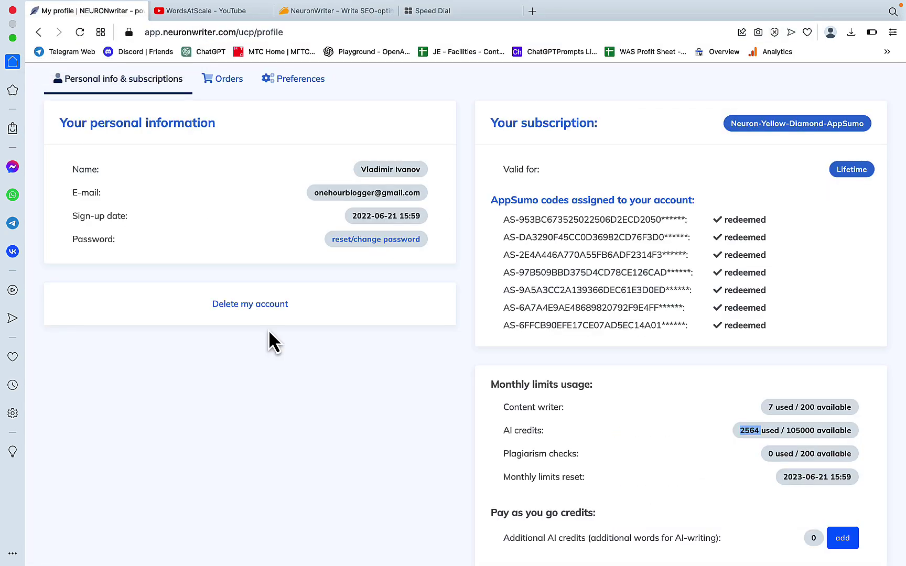
left_click(741, 429)
left_click_drag(796, 408, 761, 410)
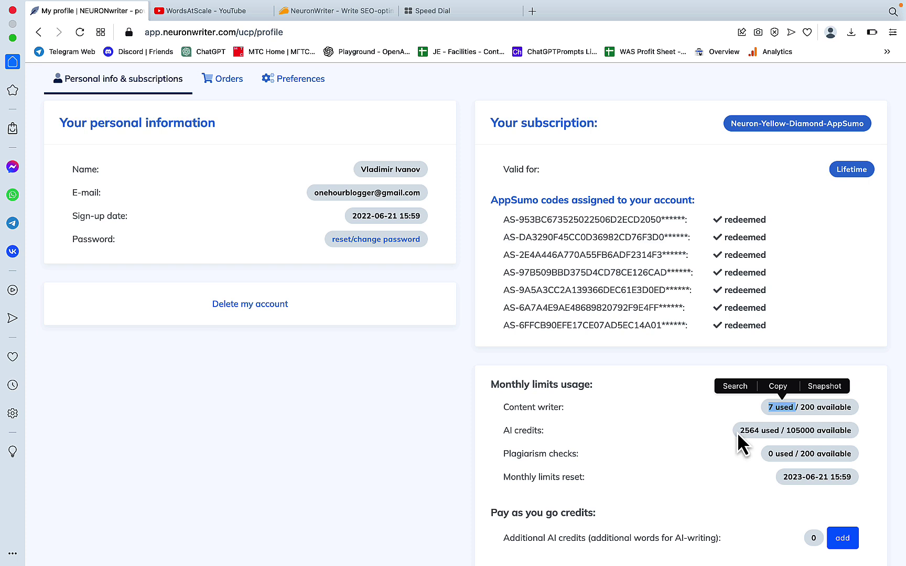
left_click_drag(761, 431, 736, 429)
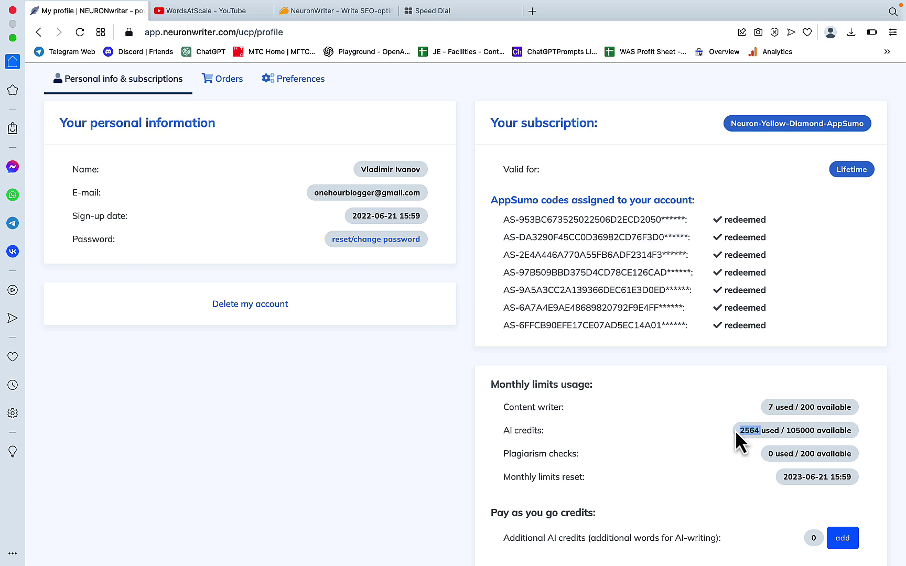
- Enter 2564 in a new Opera tab, then return to the top of the profile page
left_click(537, 13)
type("2")
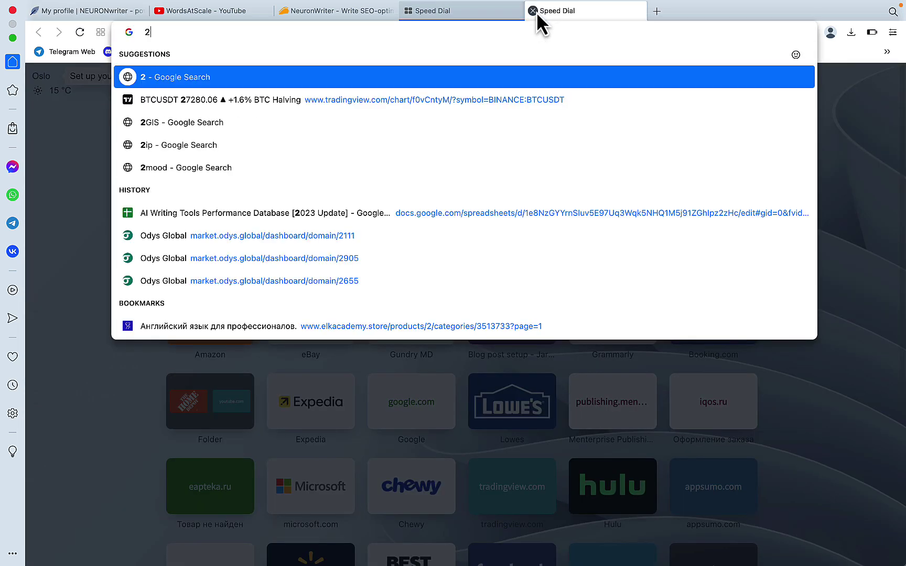
type("564")
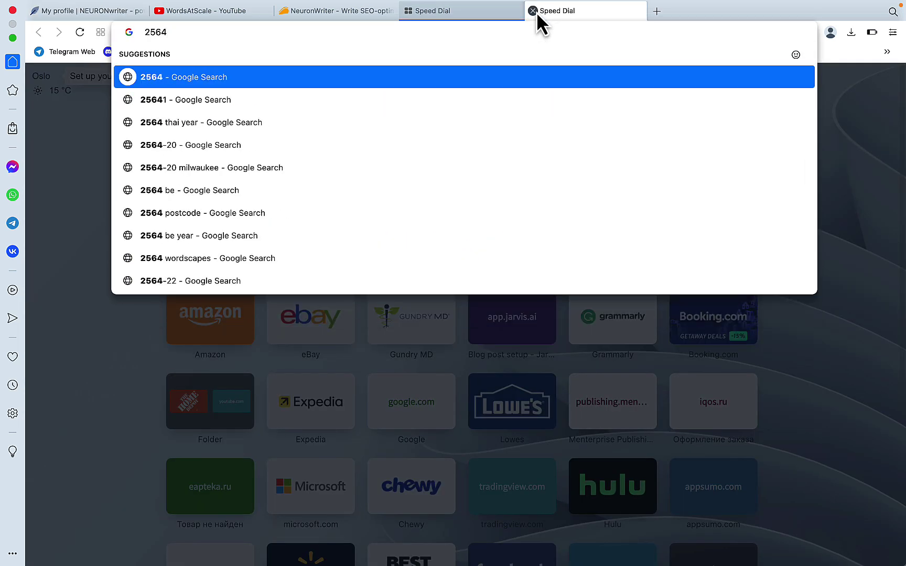
left_click(121, 13)
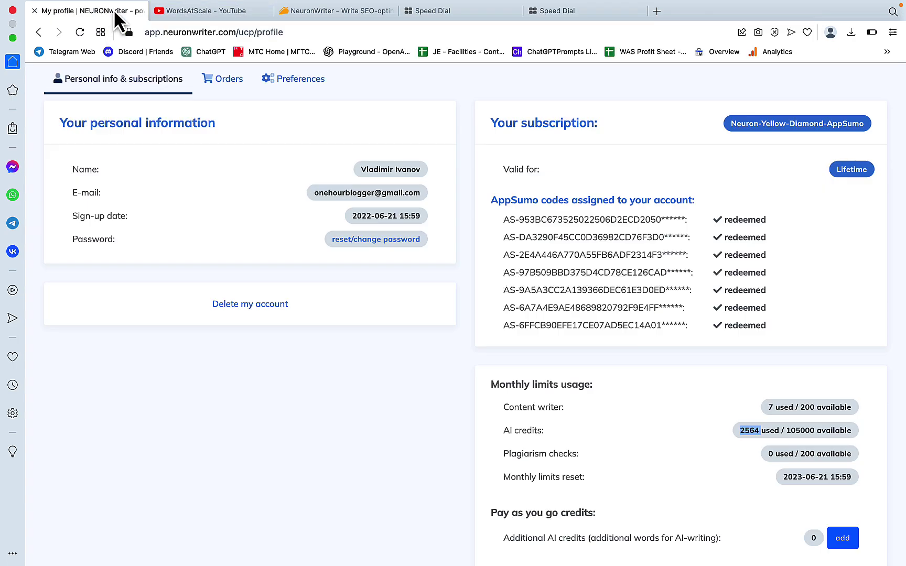
scroll(225, 288, "up", 3)
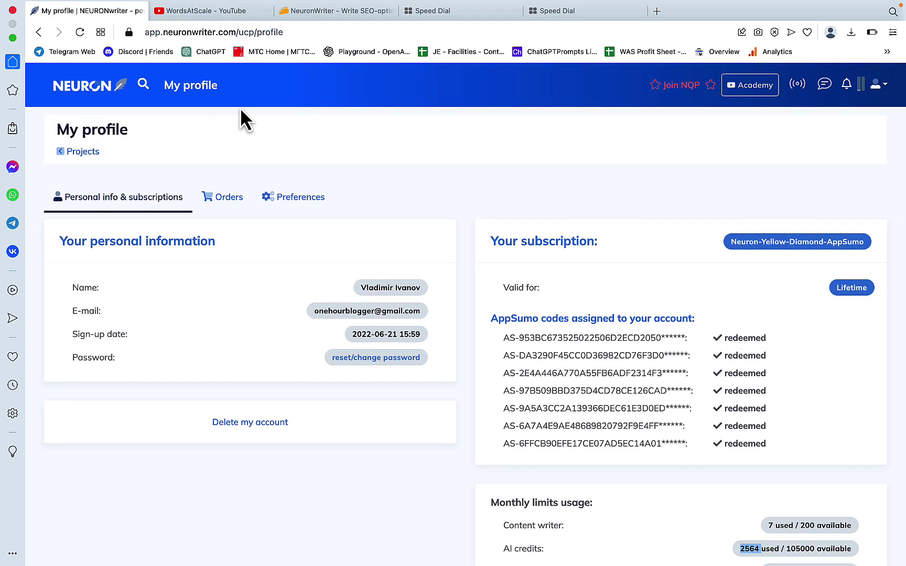
- Open the 'how to start crypto mining at home' analysis and glance at its meta tab
key("super+Left")
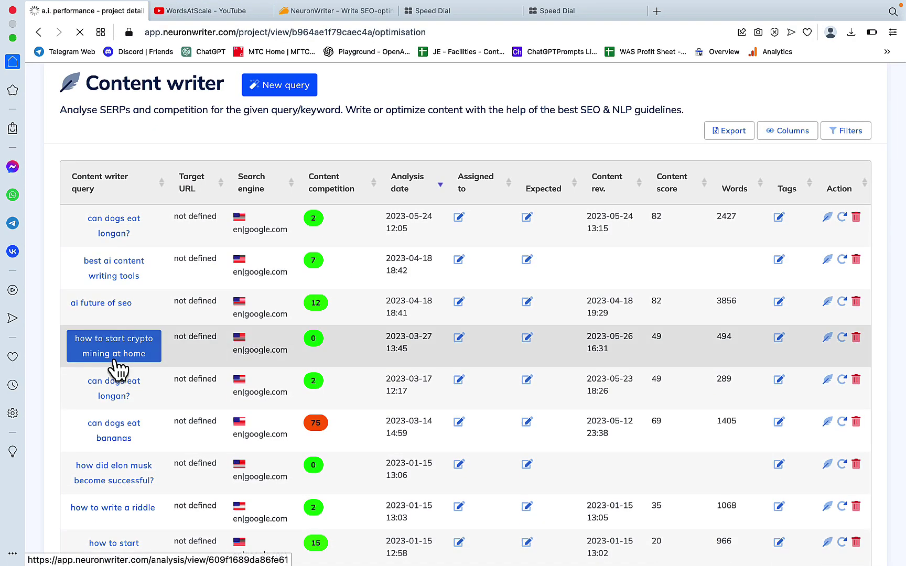
left_click(114, 362)
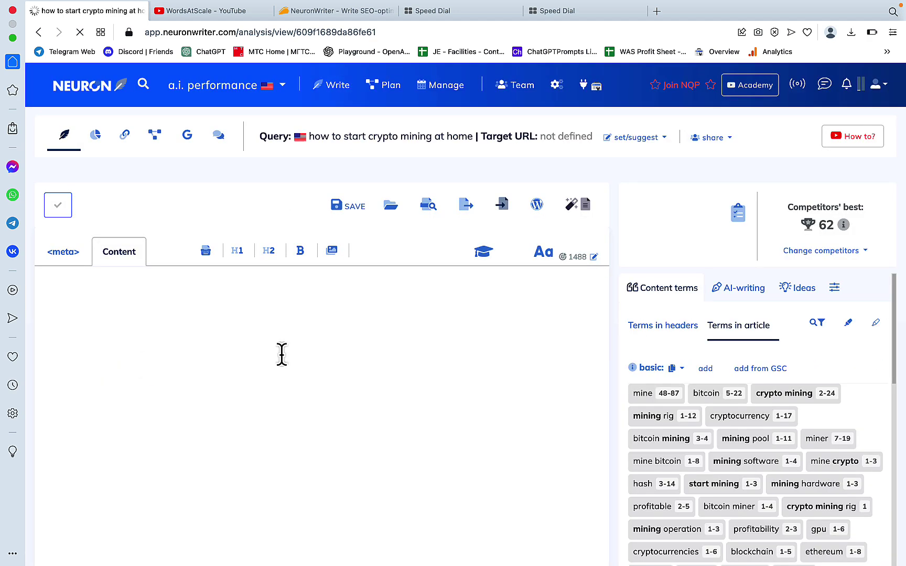
left_click(67, 253)
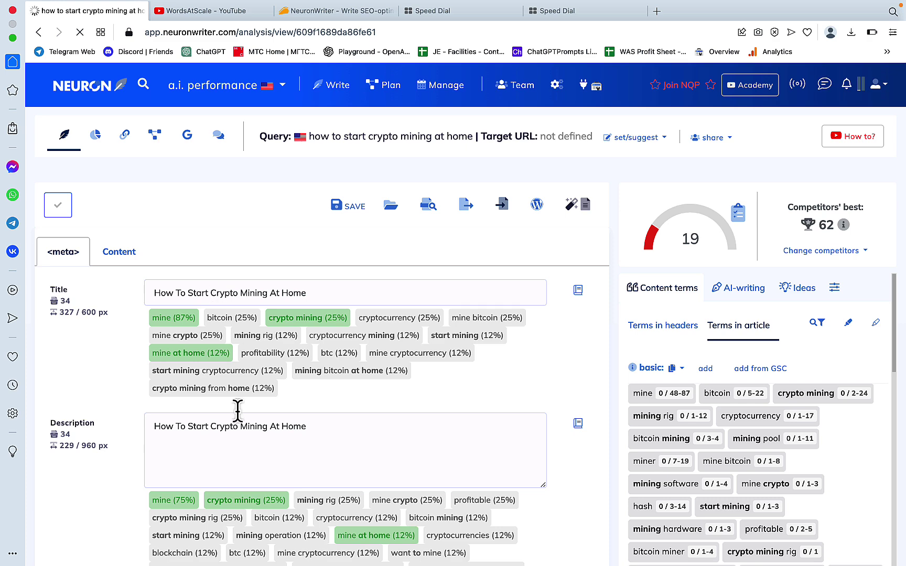
left_click(125, 262)
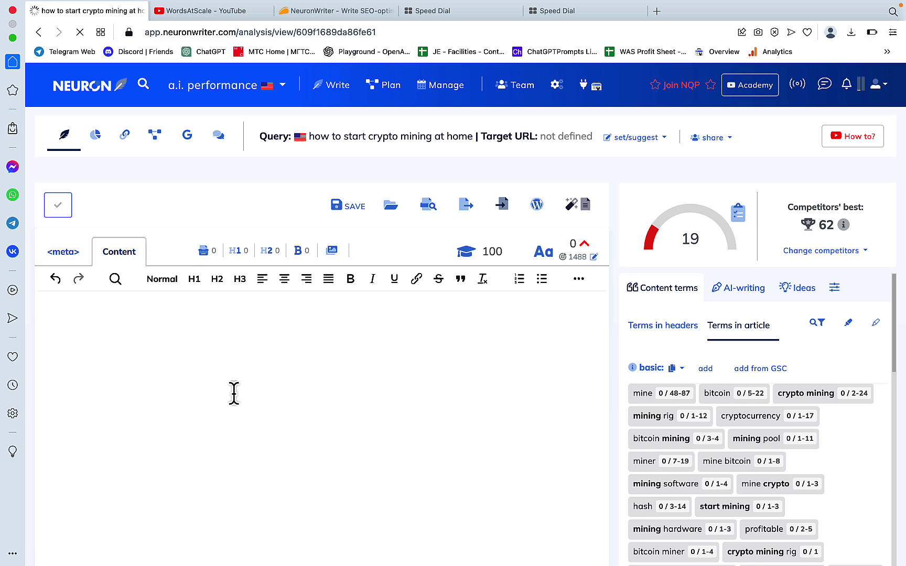
- Generate a One-click Long-form article from the Advanced AI-writing templates
left_click(760, 299)
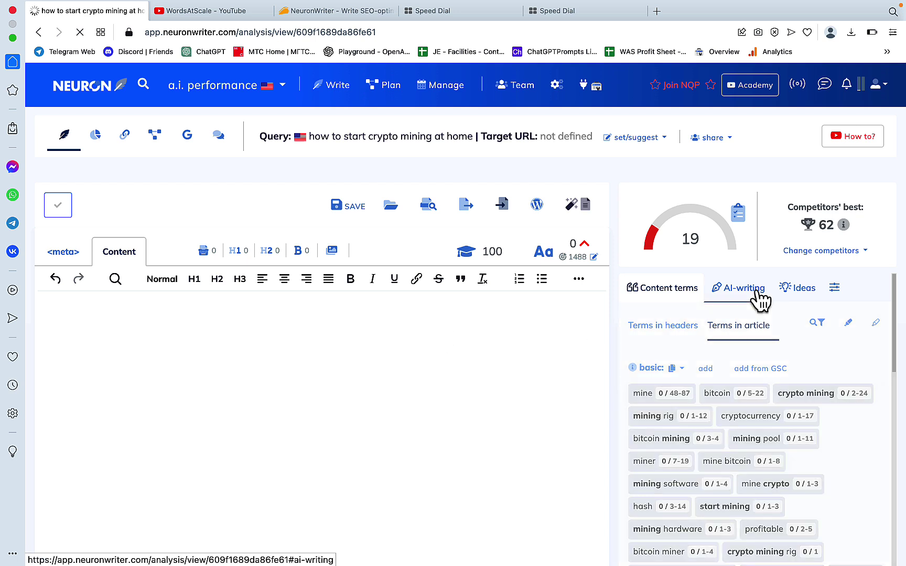
left_click(740, 318)
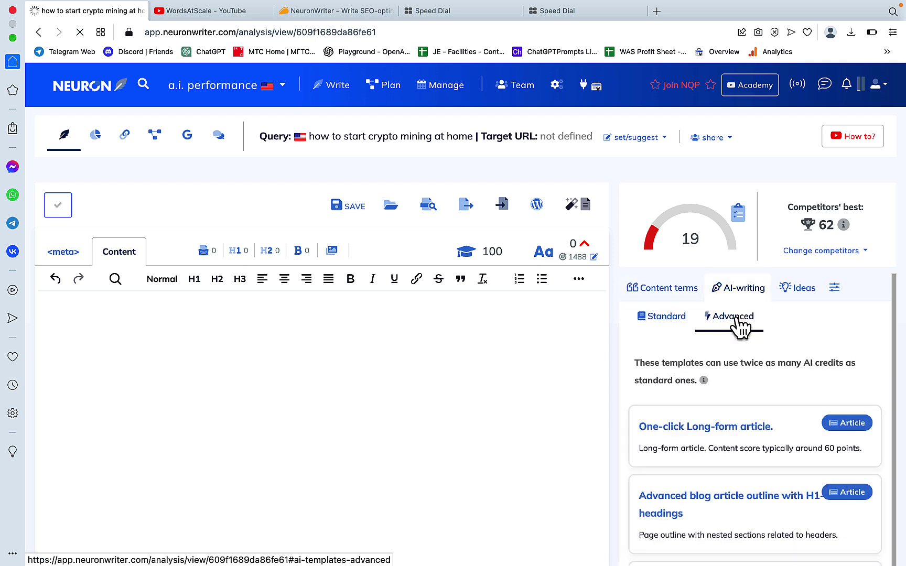
scroll(816, 351, "down", 1)
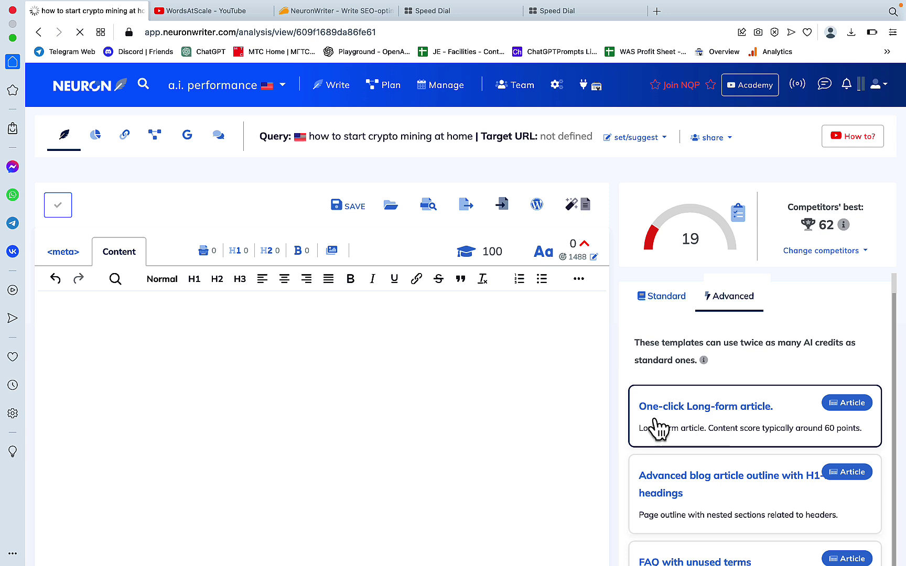
left_click(846, 404)
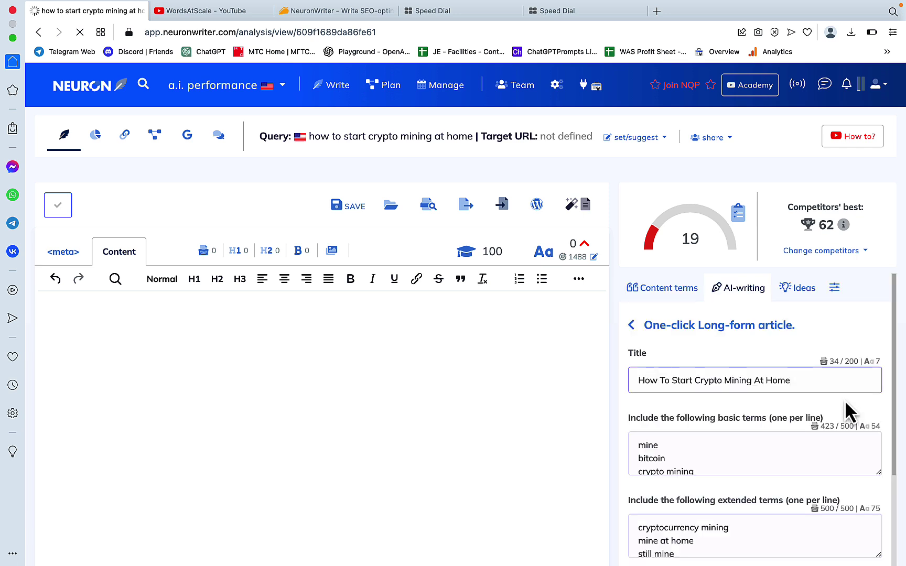
left_click_drag(637, 378, 820, 398)
scroll(813, 481, "down", 10)
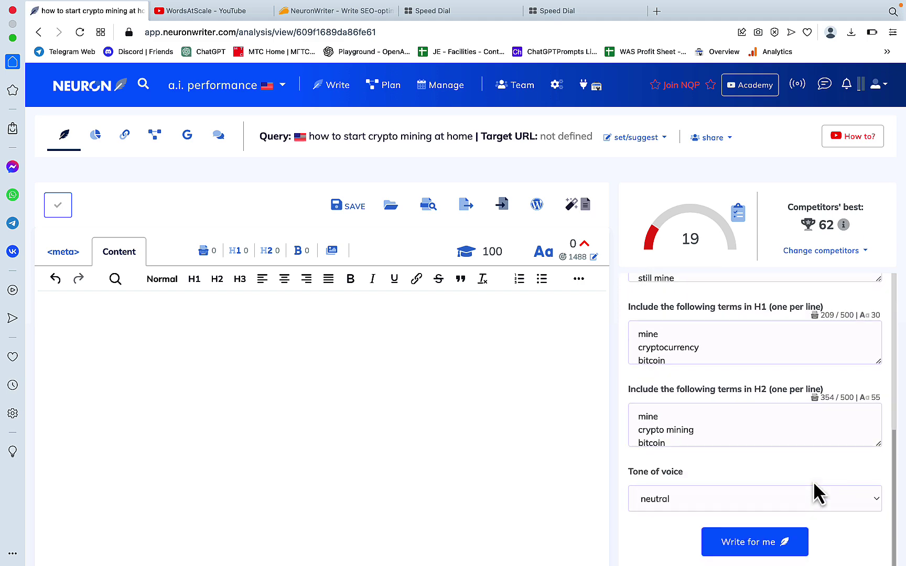
left_click(746, 449)
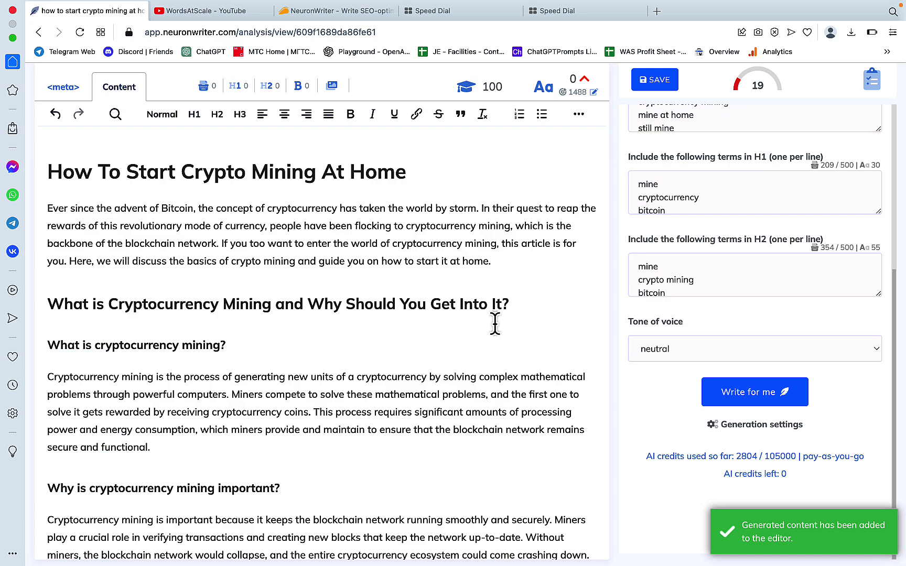
- Click into the generated article so its content score updates to 62
scroll(496, 328, "up", 3)
left_click(494, 332)
left_click(445, 404)
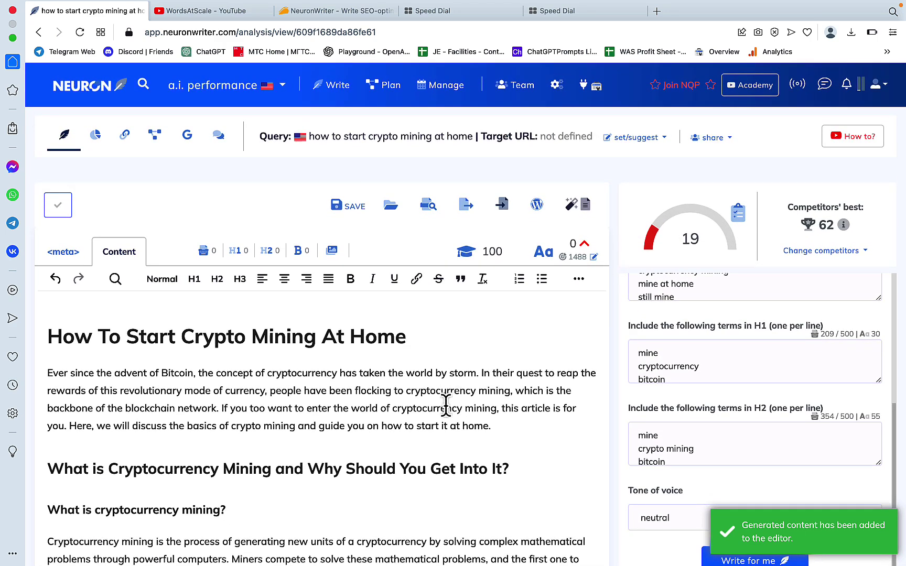
mouse_move(580, 244)
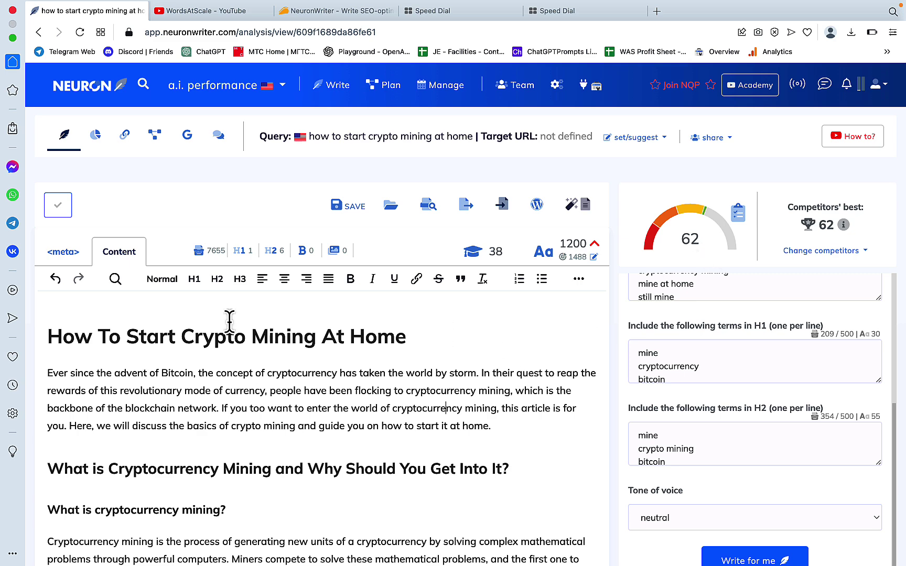
- Check the filled meta title and description, then return to the AI-writing templates list
left_click(72, 258)
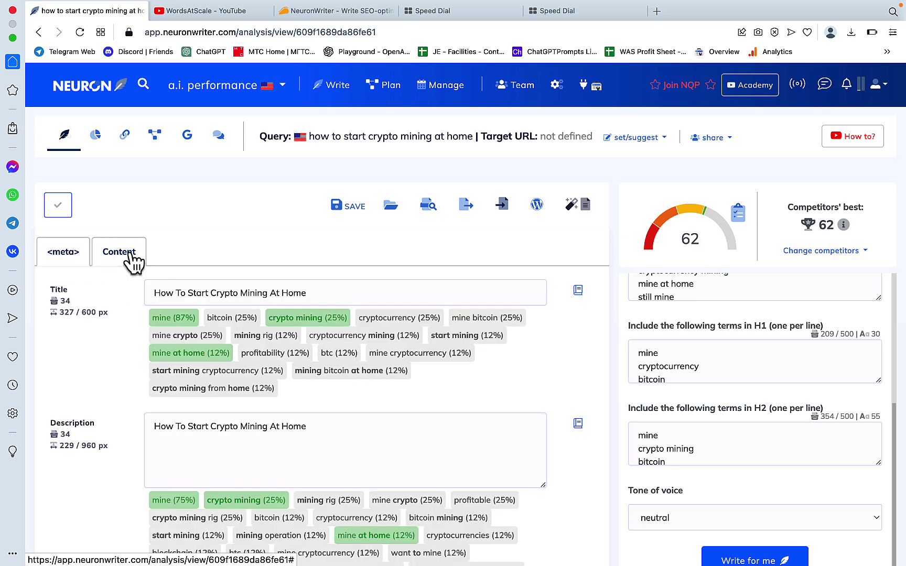
left_click(130, 255)
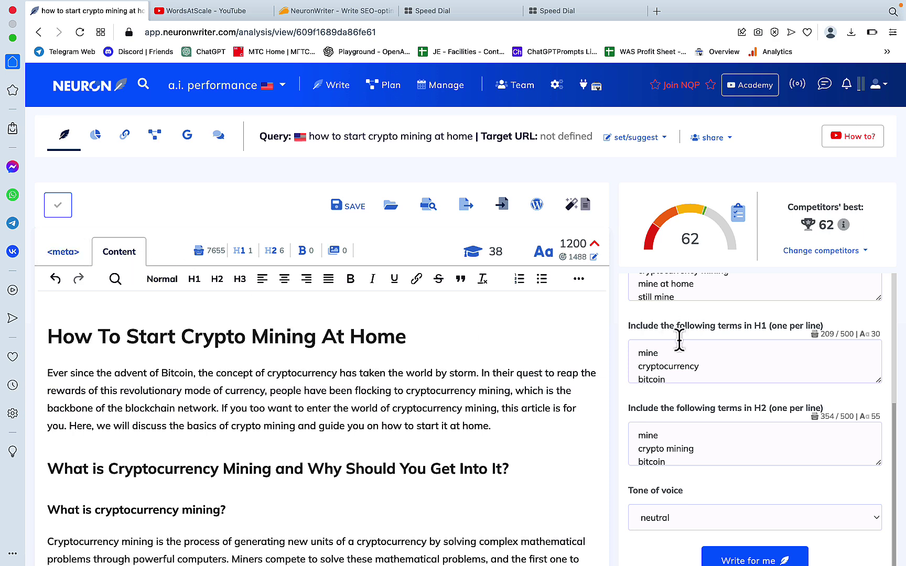
scroll(679, 341, "up", 5)
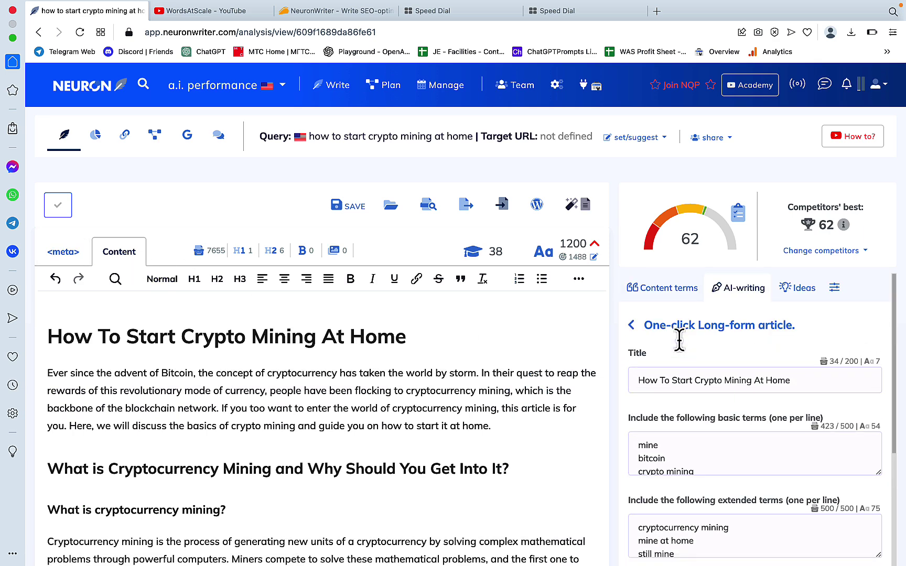
left_click(632, 325)
scroll(419, 390, "down", 15)
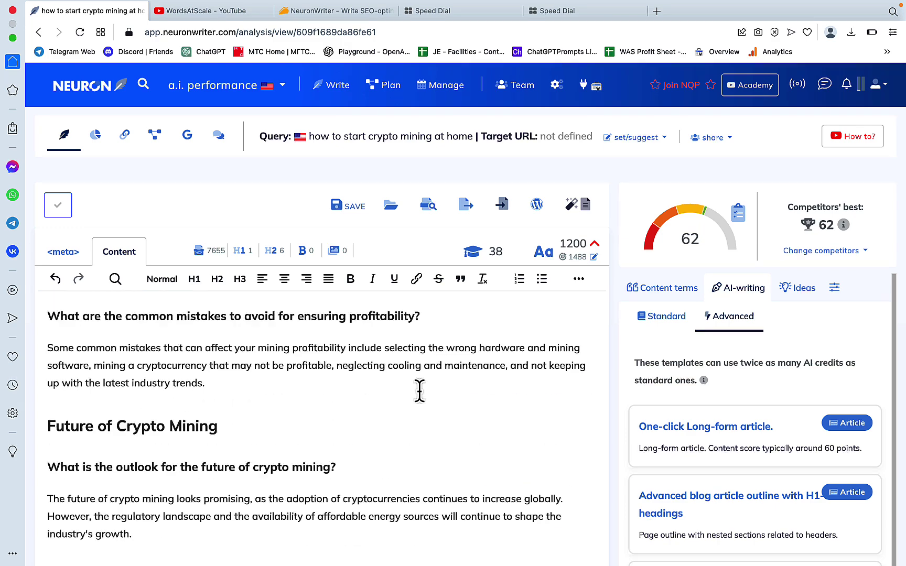
- Open FAQ with unused terms, keep high creativity, and settle on ChatGPT (gpt-3.5-turbo) after trying GPT-4
scroll(420, 391, "down", 5)
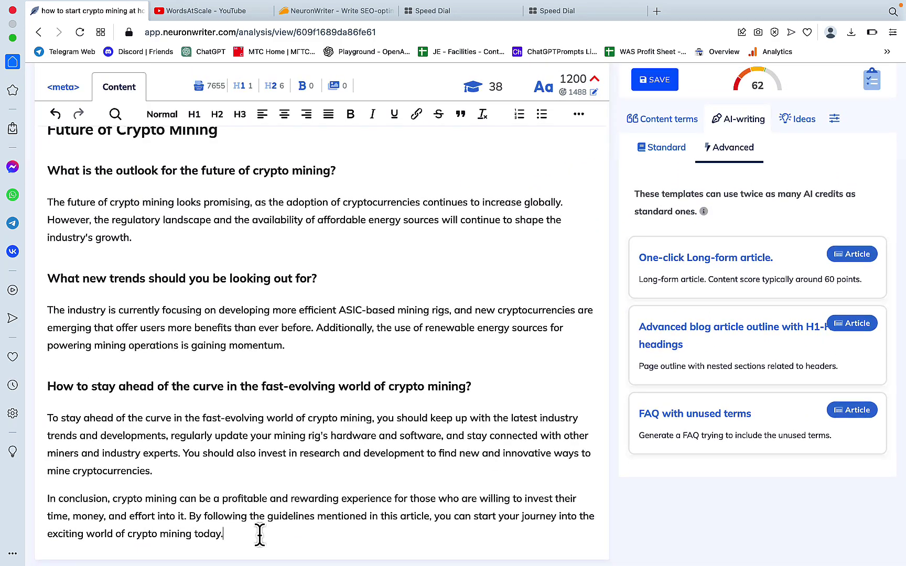
left_click(726, 423)
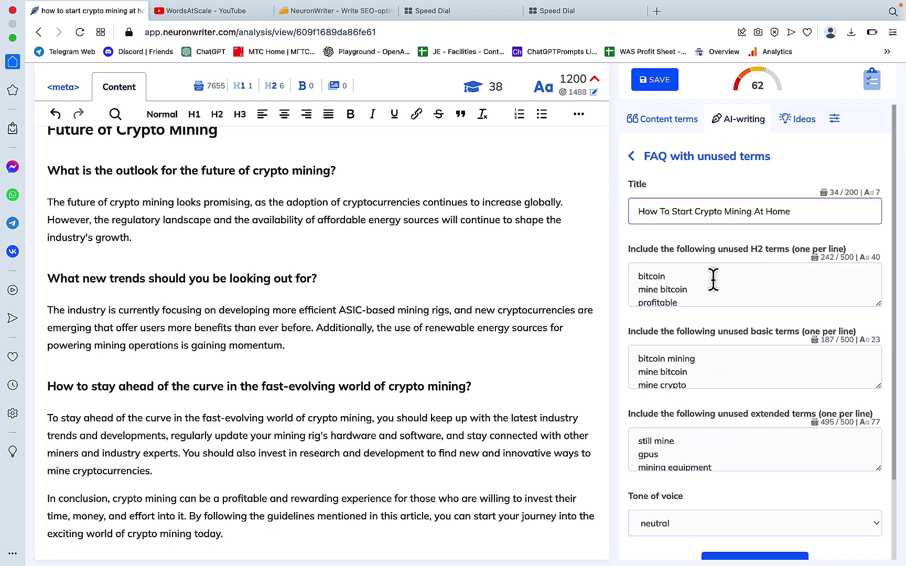
left_click_drag(636, 211, 807, 214)
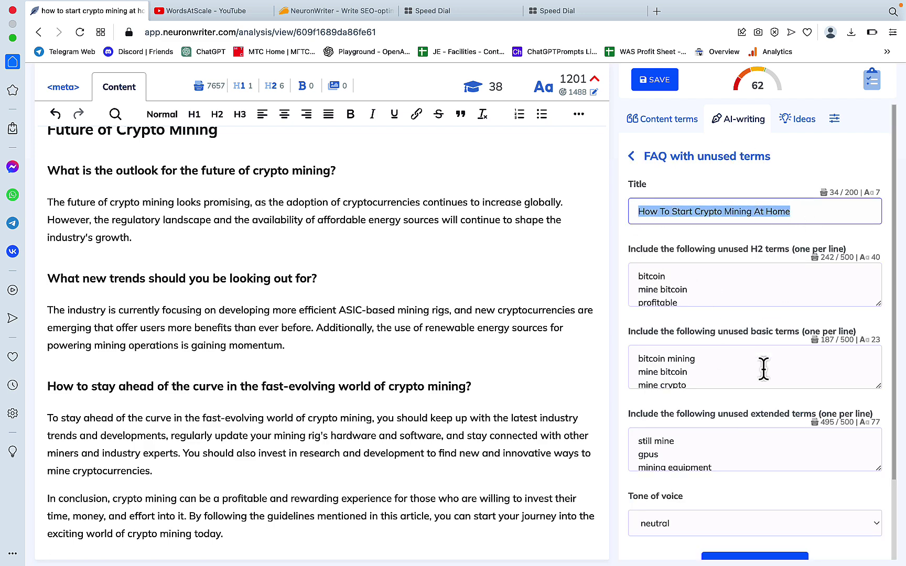
scroll(763, 368, "down", 5)
scroll(797, 530, "down", 2)
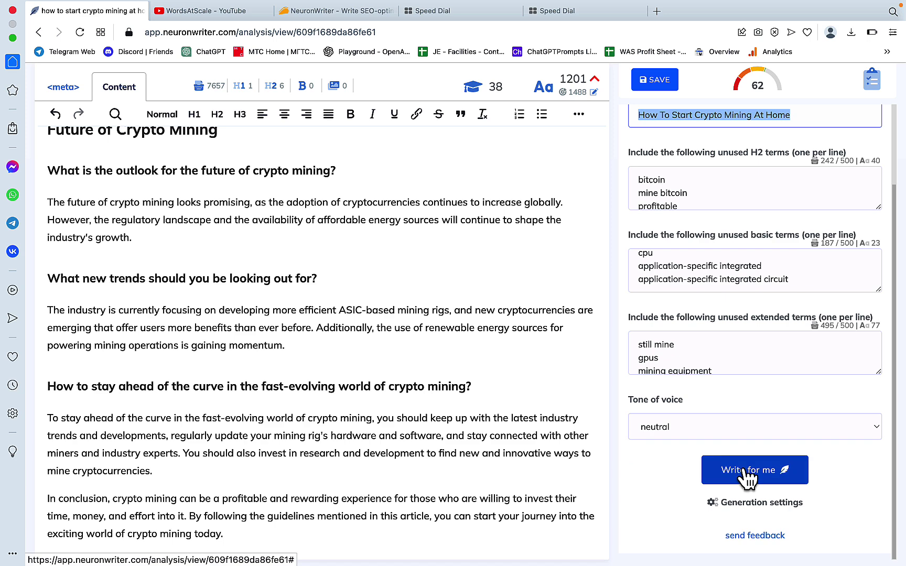
left_click(737, 502)
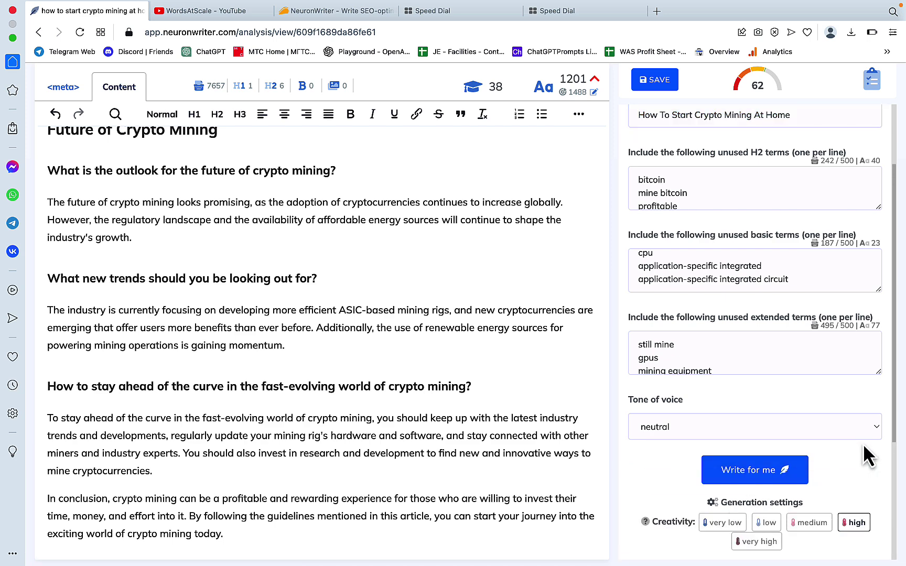
scroll(863, 444, "down", 3)
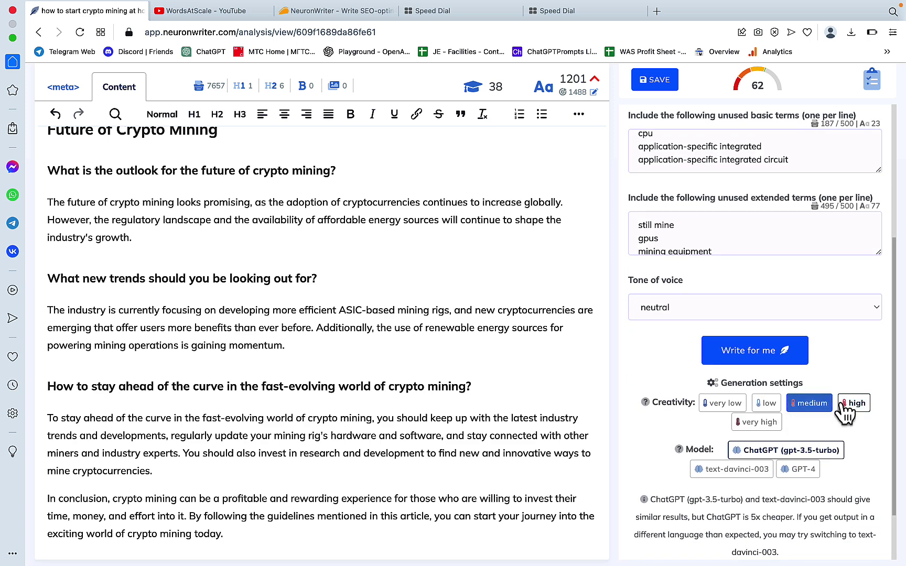
left_click(813, 472)
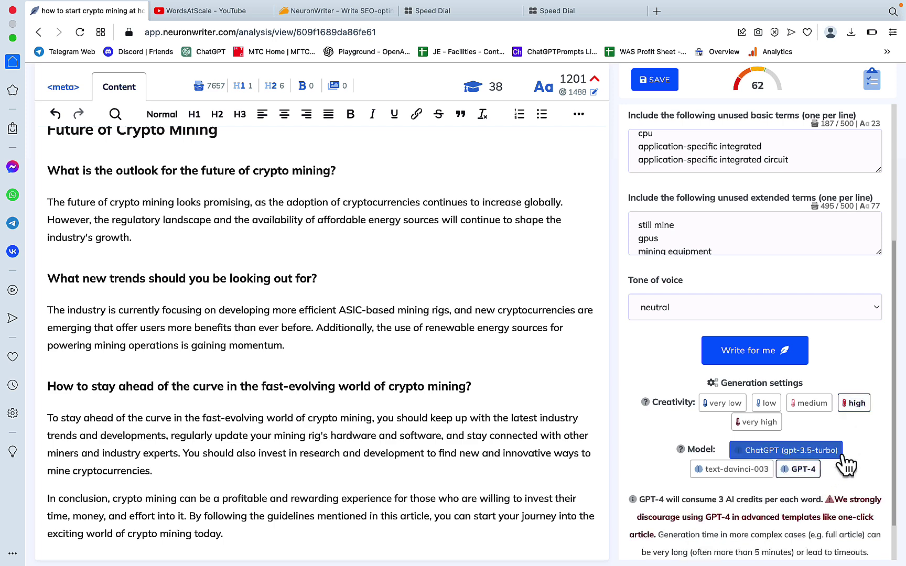
scroll(841, 453, "down", 2)
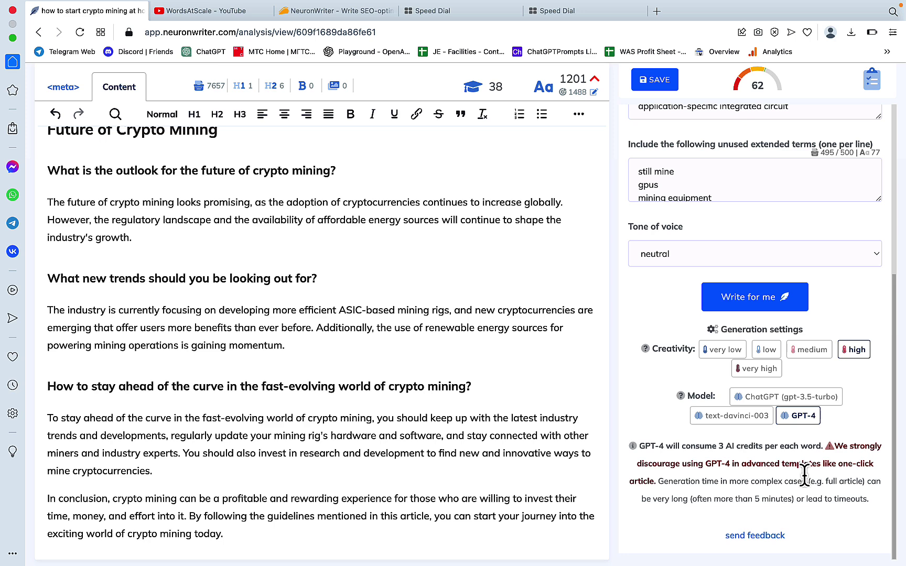
scroll(804, 467, "up", 1)
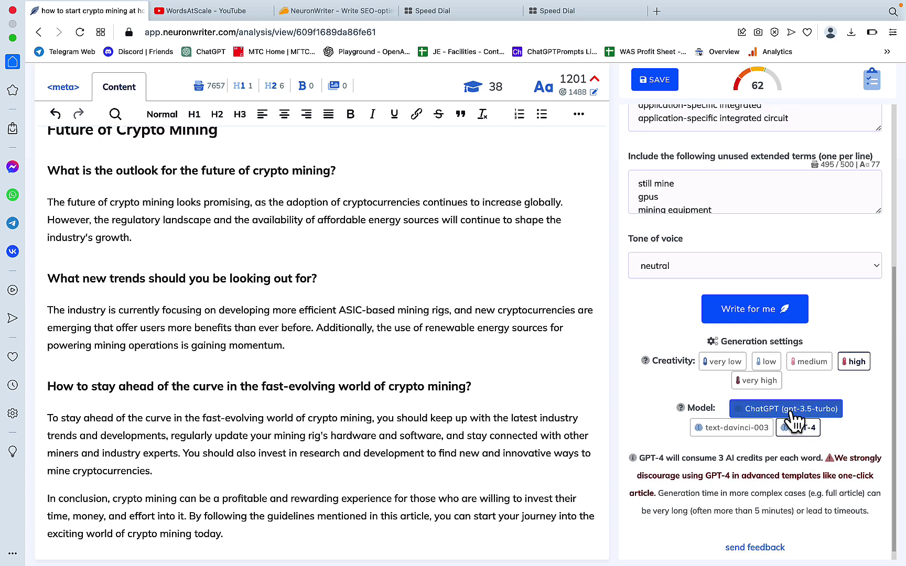
left_click(793, 413)
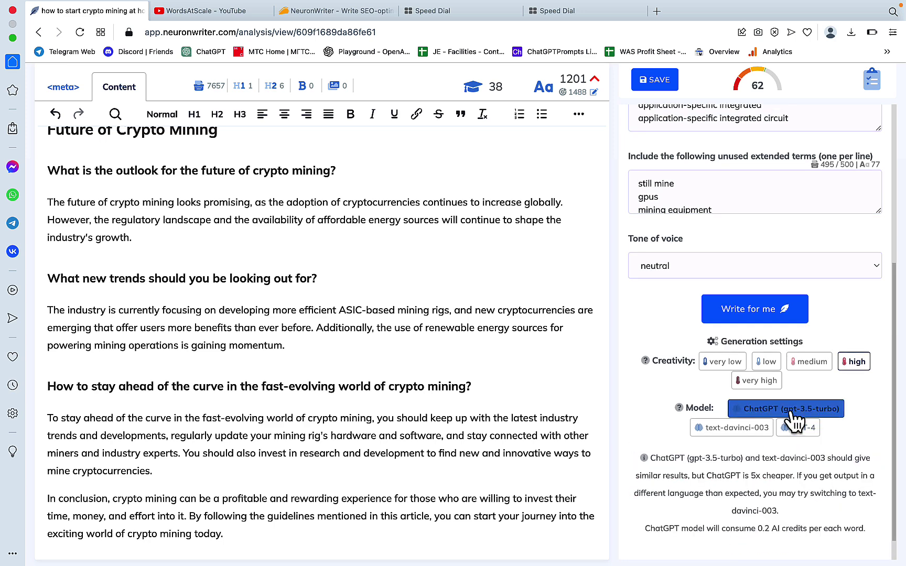
- Generate the FAQ section, e.g. 'Can I build a mining rig at home?', bringing the score to 80
left_click(741, 315)
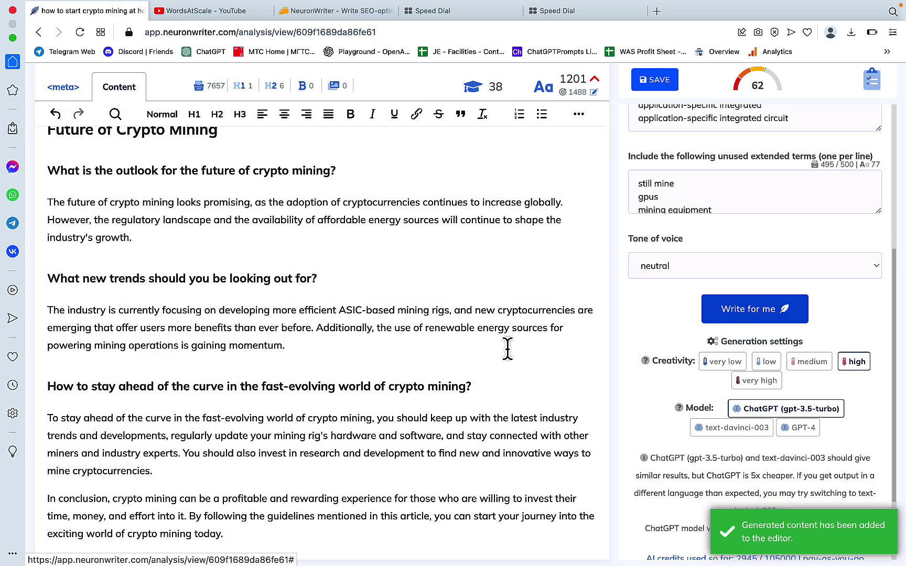
scroll(434, 403, "down", 15)
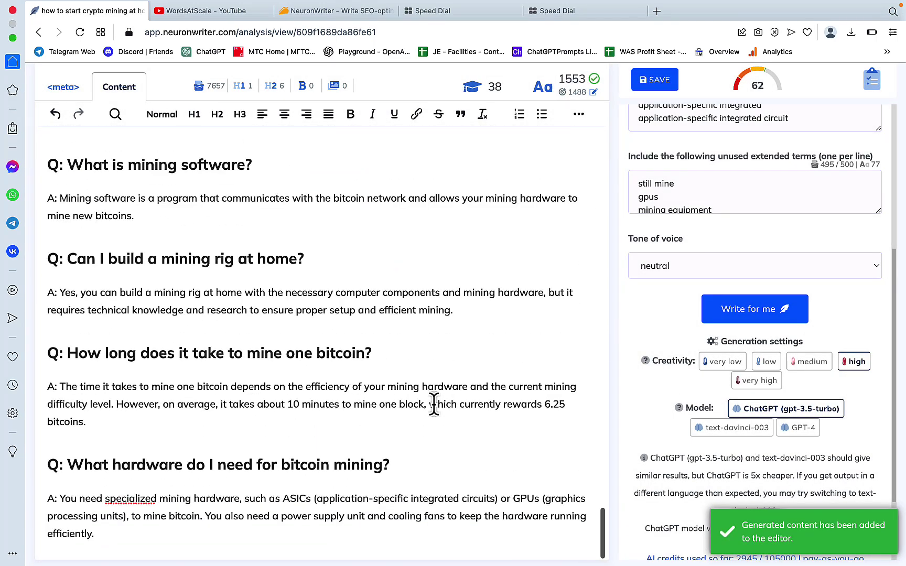
scroll(434, 403, "up", 10)
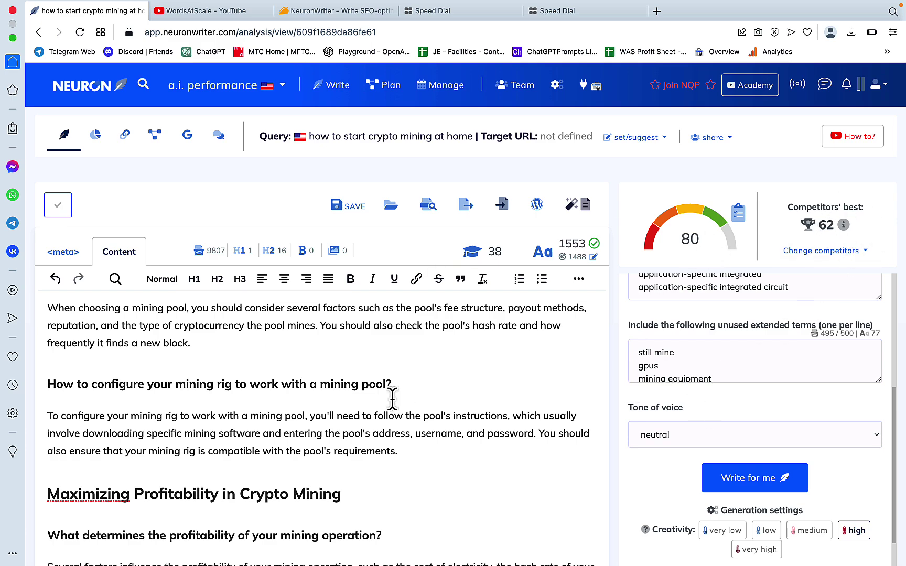
scroll(369, 458, "down", 15)
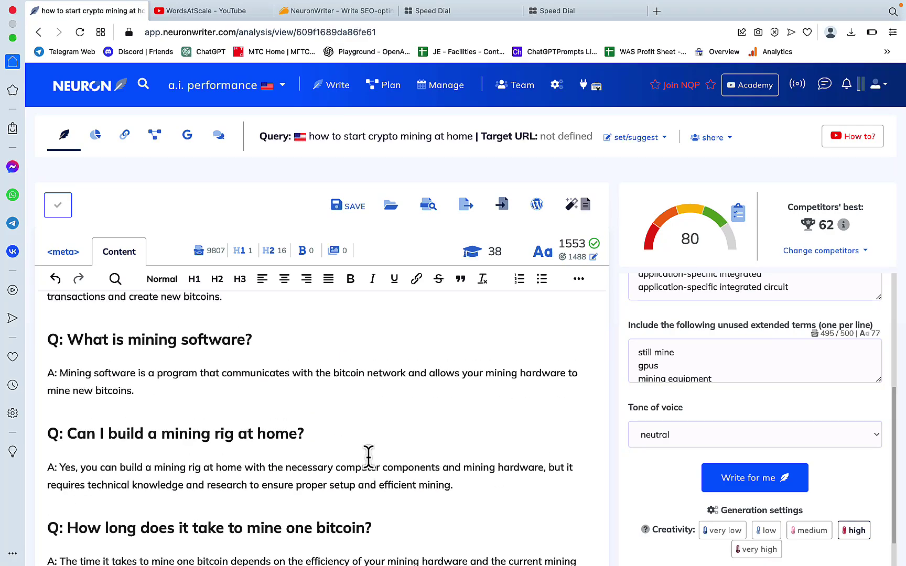
scroll(369, 457, "up", 20)
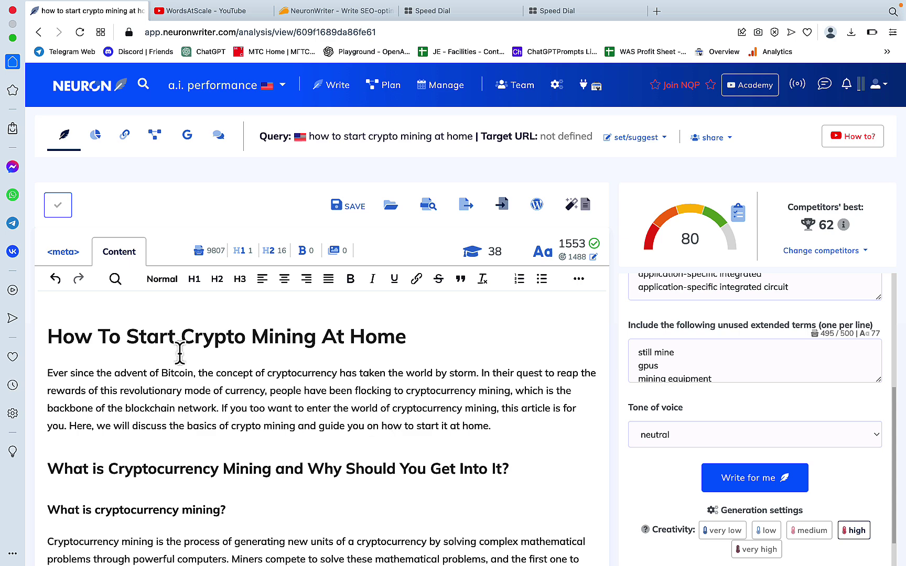
- Insert two blank lines above the H1 and put 'Had 2564 -' on the top line
left_click(50, 337)
key("Return")
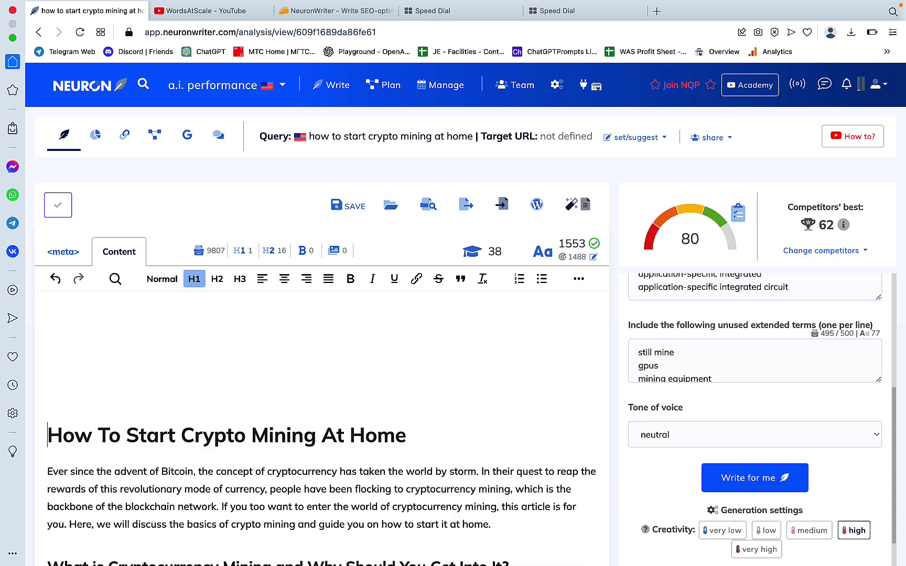
key("Return")
key("Up")
key("Up")
key("Up")
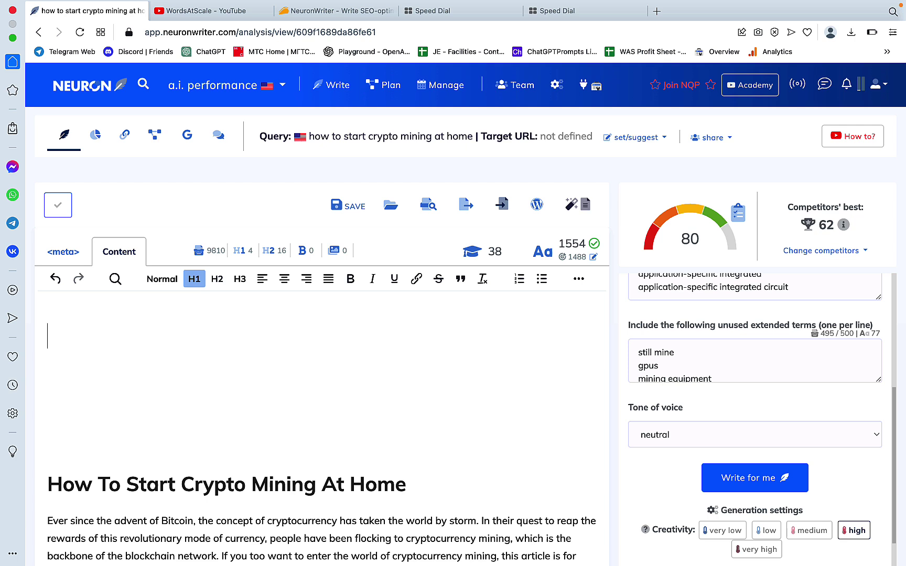
type("Had 2564")
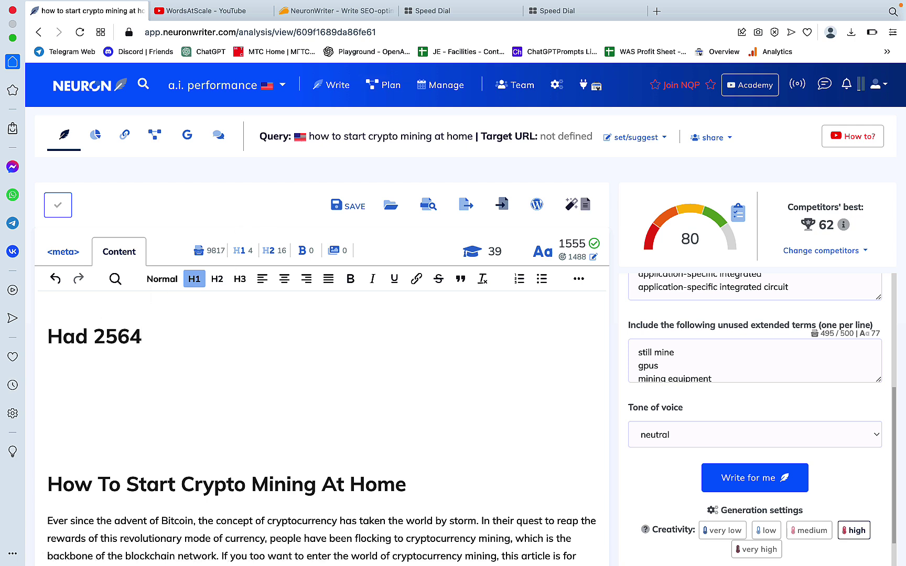
key("Down")
key("Up")
type("-")
- Complete the note as 'Had 2564 - 0.0046' using the 207/45000 calculation
key("ctrl+Tab")
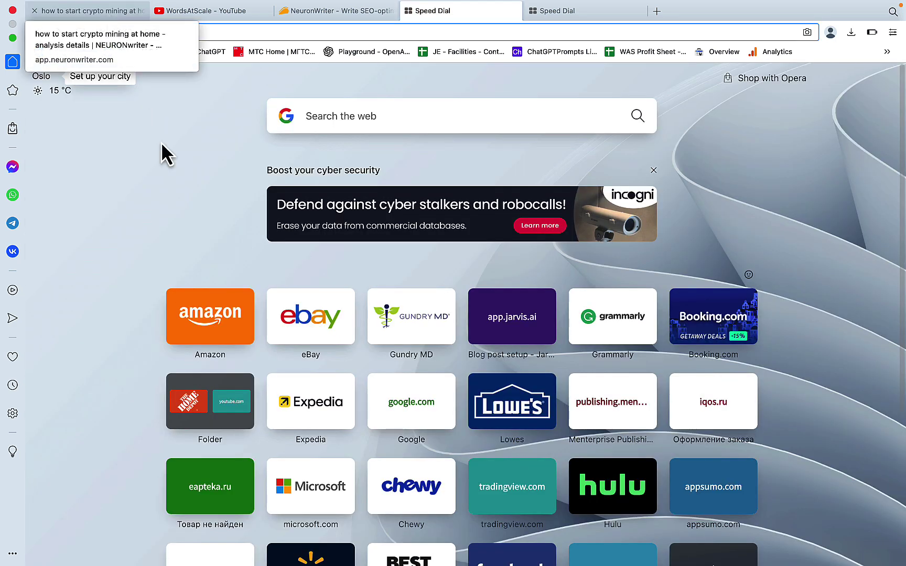
key("Return")
key("ctrl+Tab")
type("0.0046")
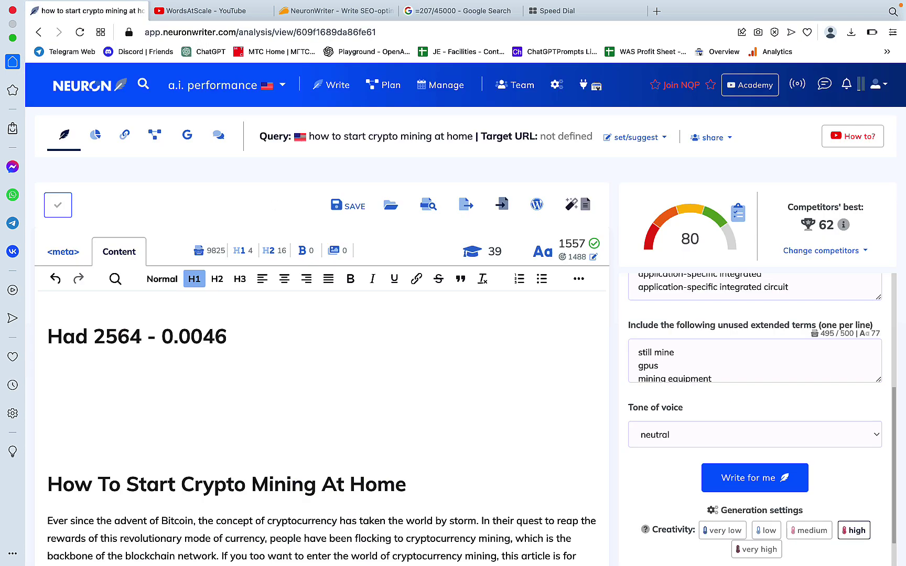
key("Return")
- Check Monthly limits usage on My profile via the account menu, then go back to the editor
left_click(885, 96)
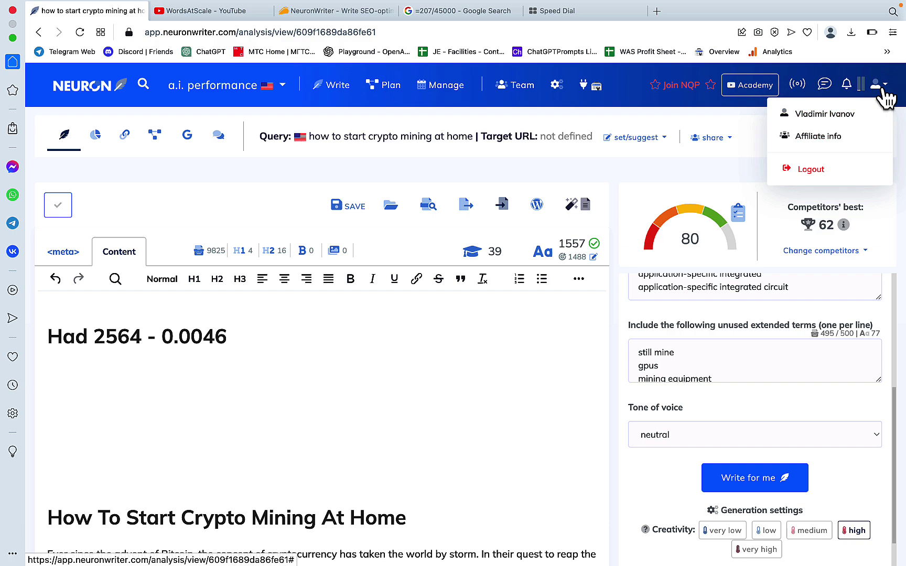
left_click(825, 114)
scroll(754, 272, "down", 5)
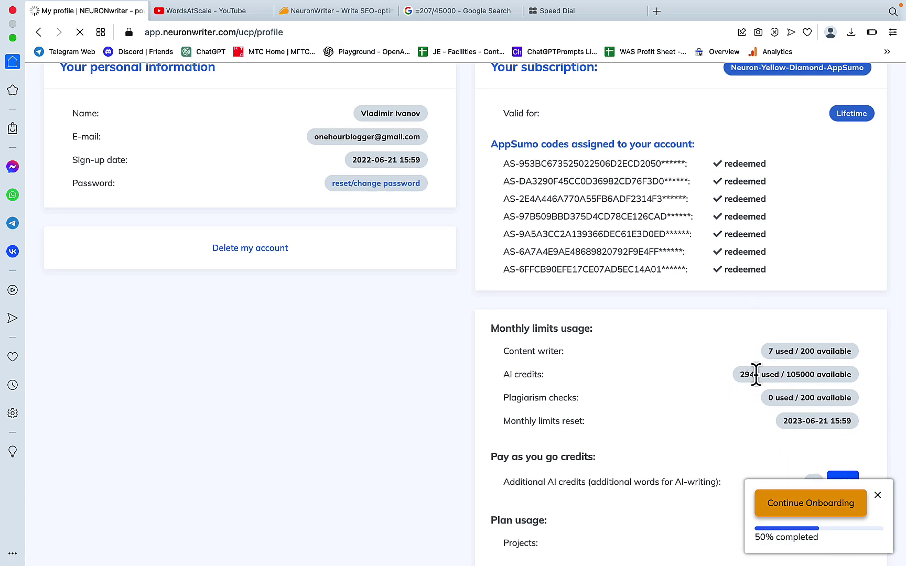
scroll(755, 375, "up", 5)
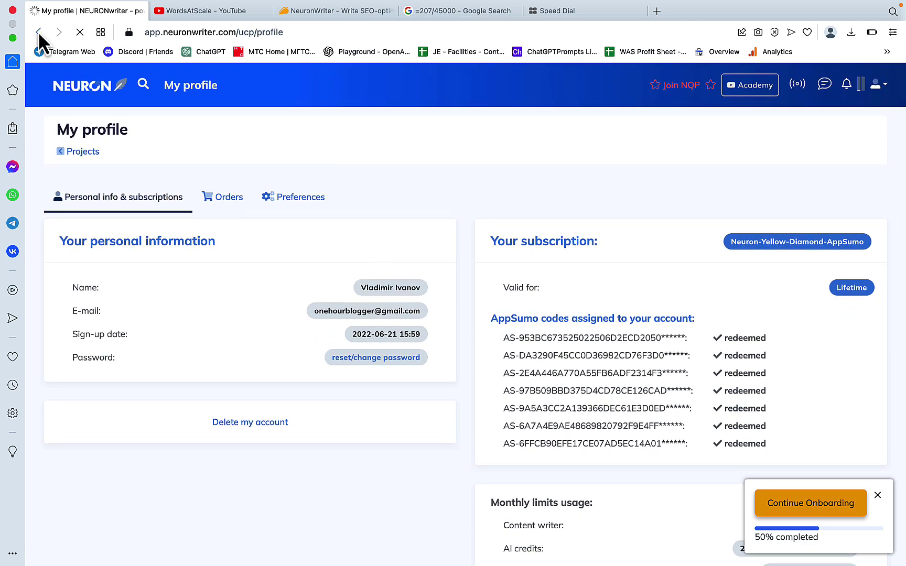
left_click(39, 33)
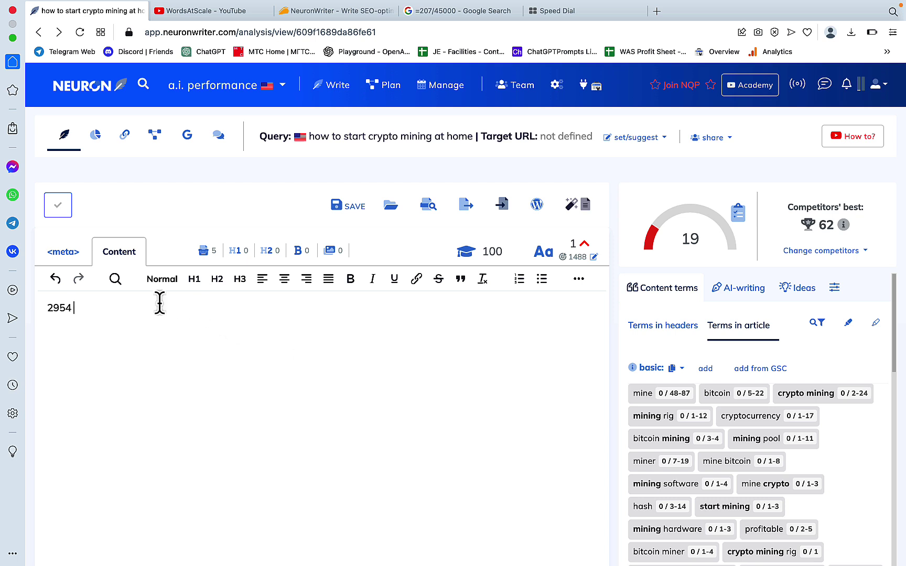
- Write '2564 - 2954' and, on a new line below it, '390 x 0.0046 = 1,7 USD'
left_click(48, 308)
type("2564 -")
left_click(177, 300)
key("Return")
type("390")
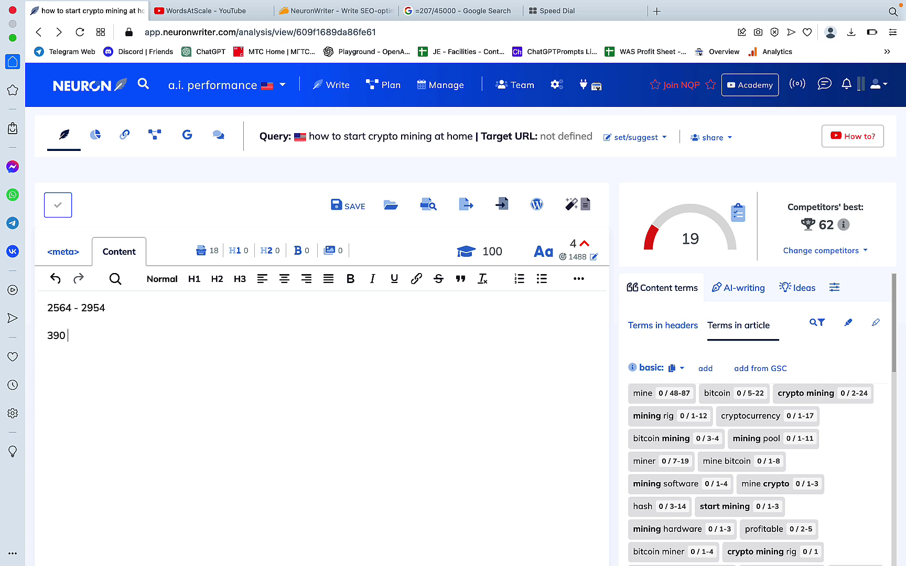
type(" x 0.0046 = §")
key("BackSpace")
type("1,7 USD")
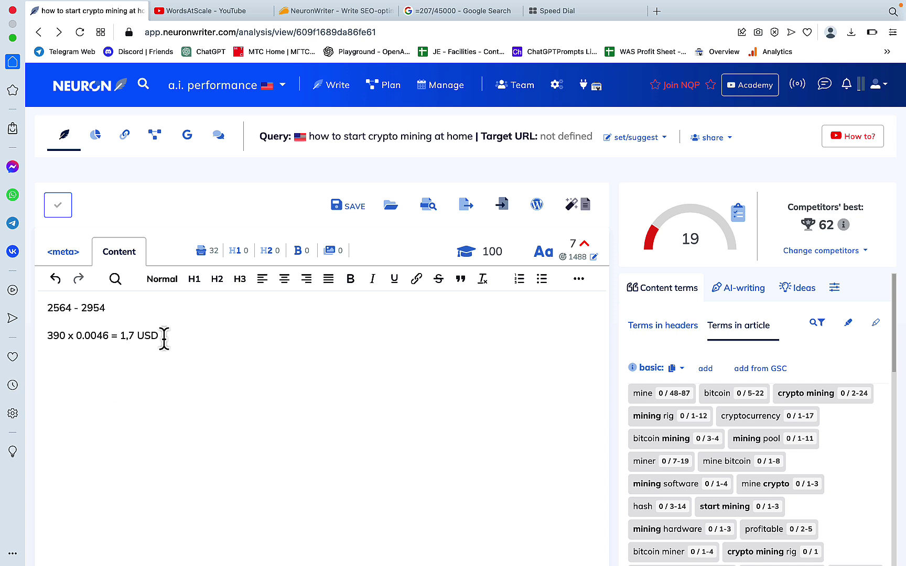
- Make both calculation lines H1 headings, then view the plan price on the AppSumo page
left_click_drag(162, 336, 87, 322)
left_click(284, 384)
left_click_drag(295, 385, 192, 384)
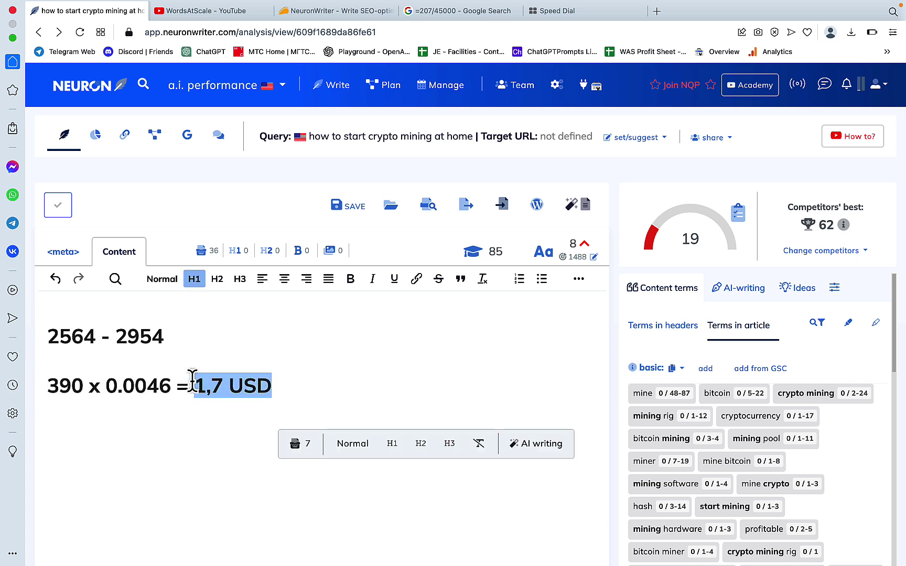
left_click(304, 387)
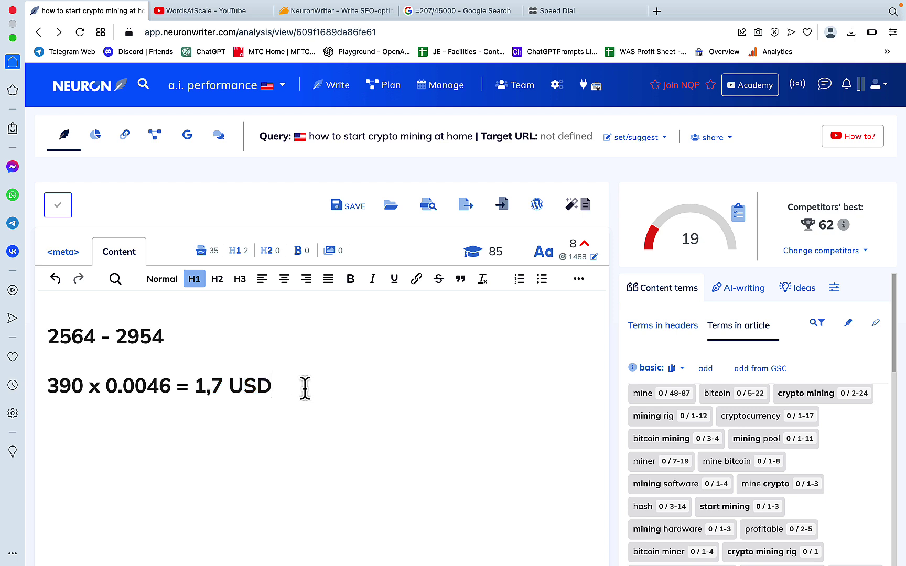
left_click(320, 13)
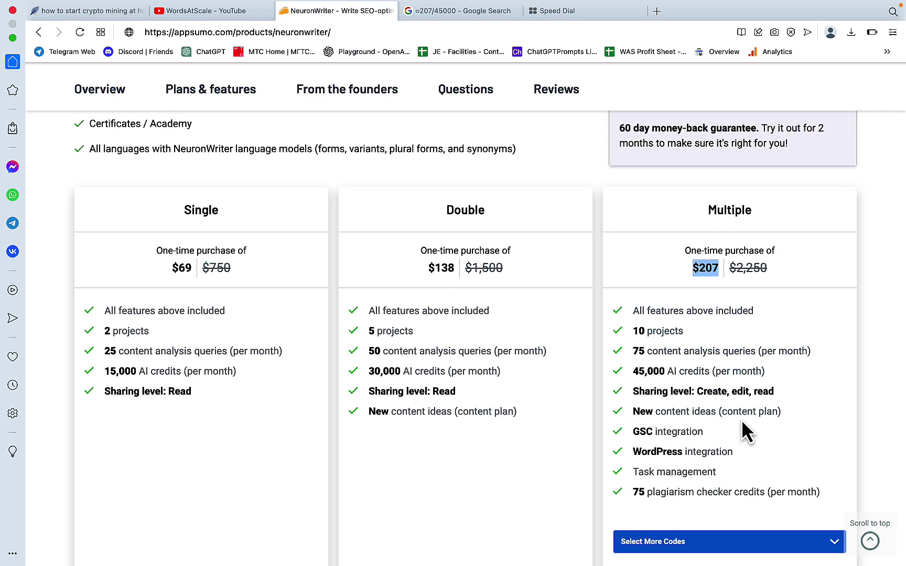
- Append ' / 29 USD' to the 1,7 USD cost heading to compare it with the plan price
left_click(107, 12)
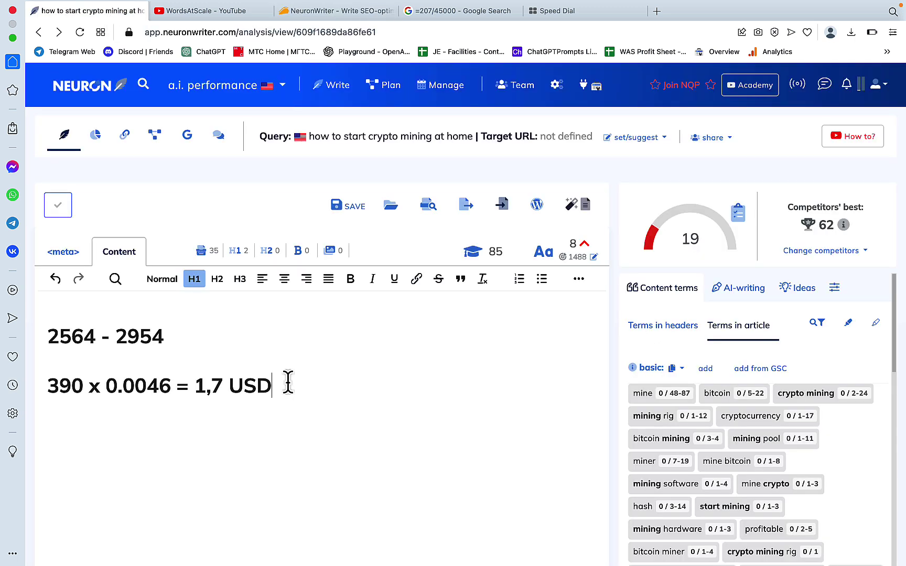
type("/ 29 USD")
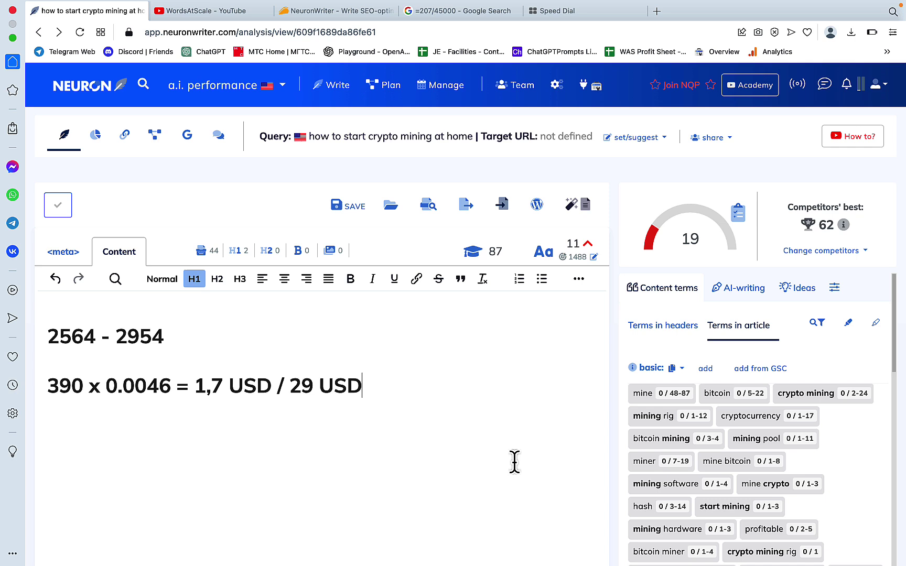
left_click(377, 406)
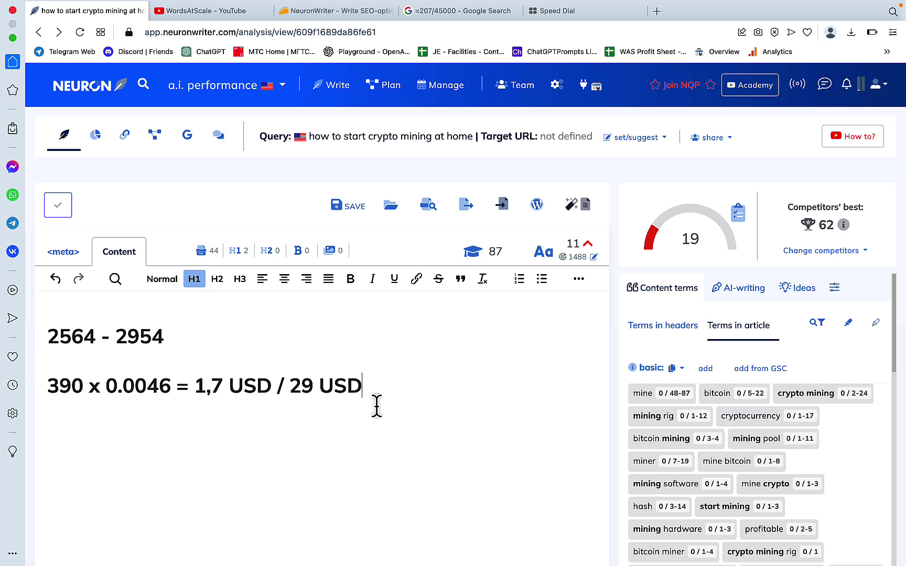